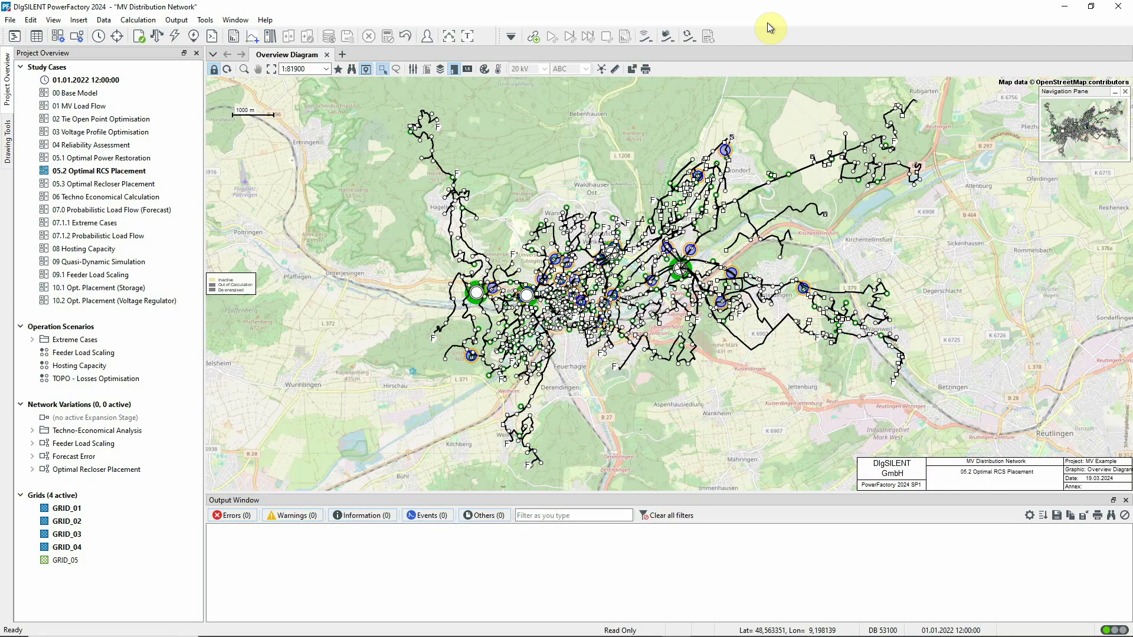
Run the Backbone Calculation from the Distribution Network Analysis tools for all feeders, based on network structure
{"action": "left_click", "coordinate": [511, 37]}
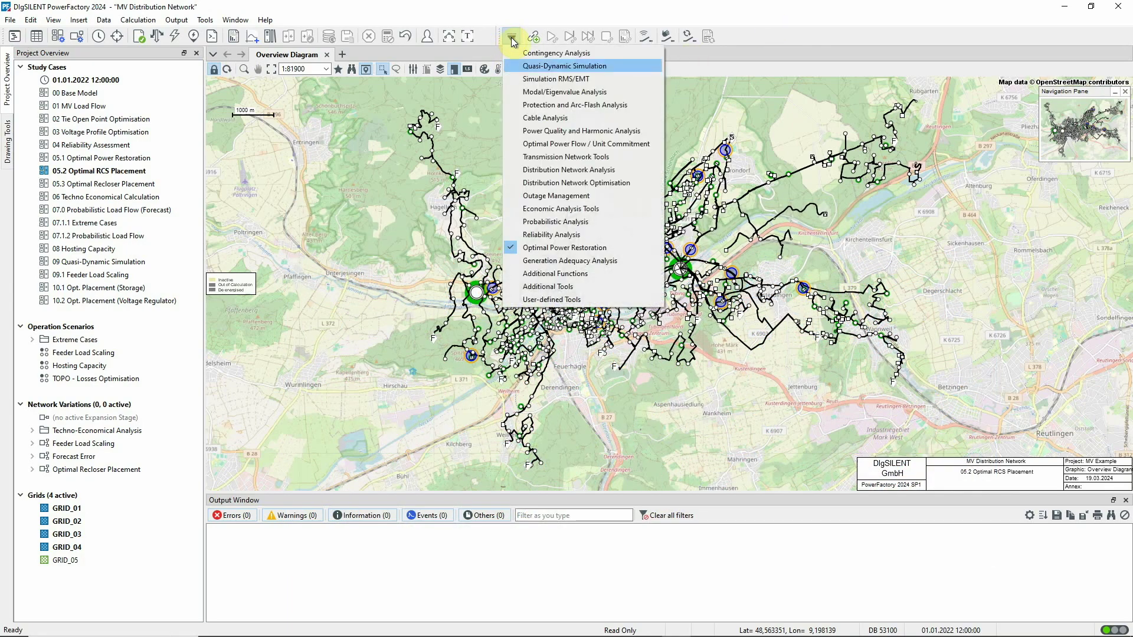
{"action": "left_click", "coordinate": [584, 171]}
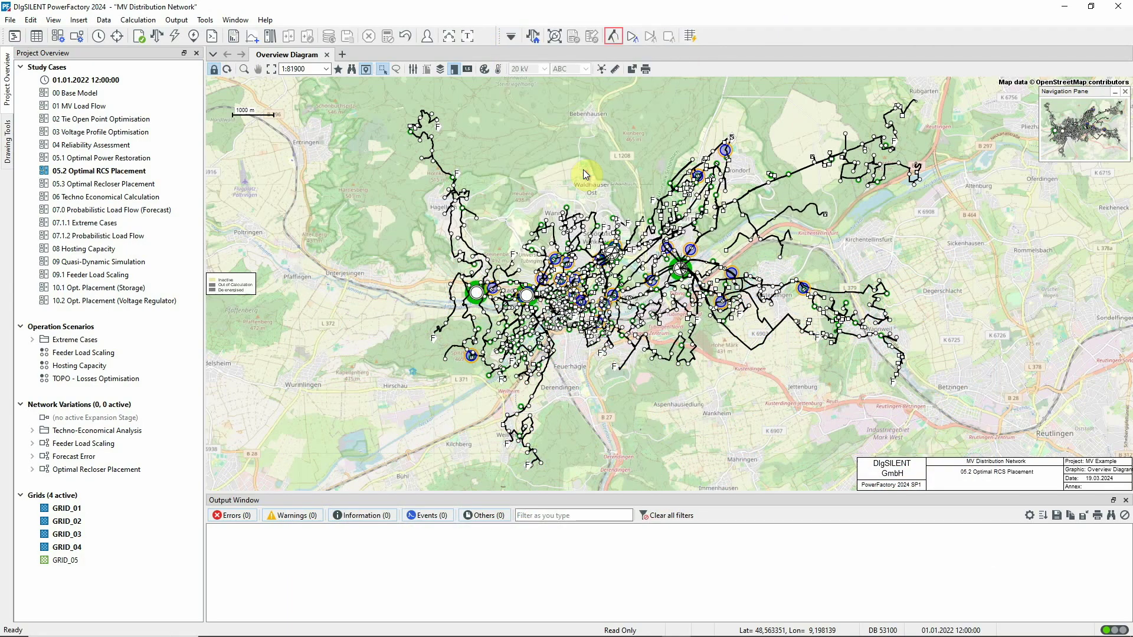
{"action": "left_click", "coordinate": [613, 36]}
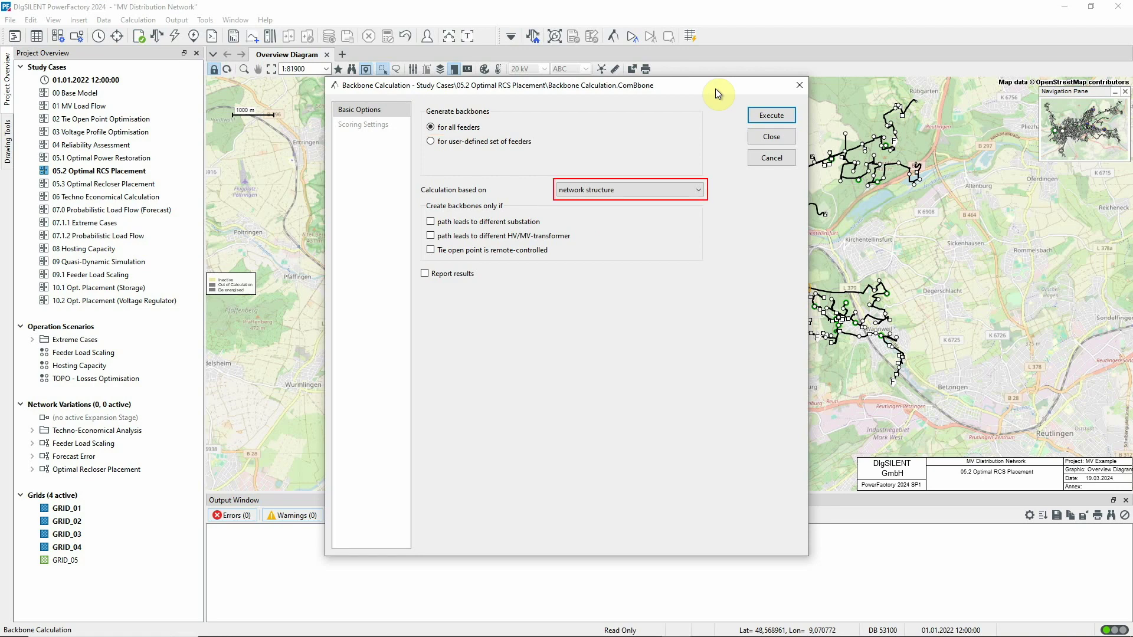
{"action": "left_click", "coordinate": [758, 115]}
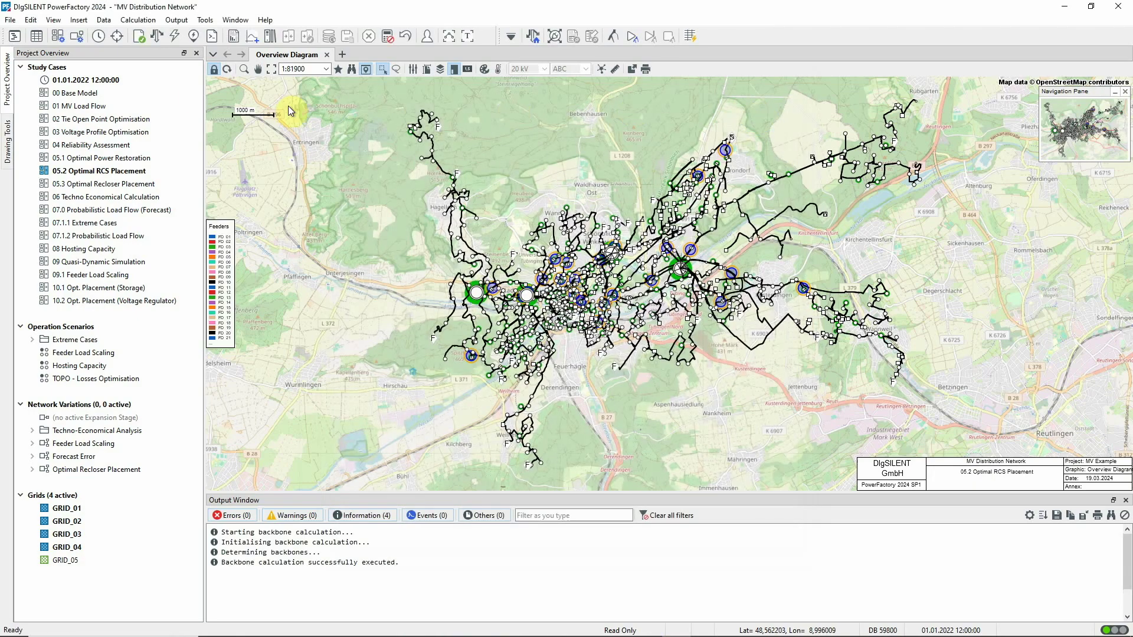
Inspect the data of backbone FD_04_FD_12_01 in the Network Model Manager, closing it without changes
{"action": "left_click", "coordinate": [44, 34]}
{"action": "left_click", "coordinate": [335, 279]}
{"action": "double_click", "coordinate": [479, 240]}
{"action": "left_click", "coordinate": [679, 278]}
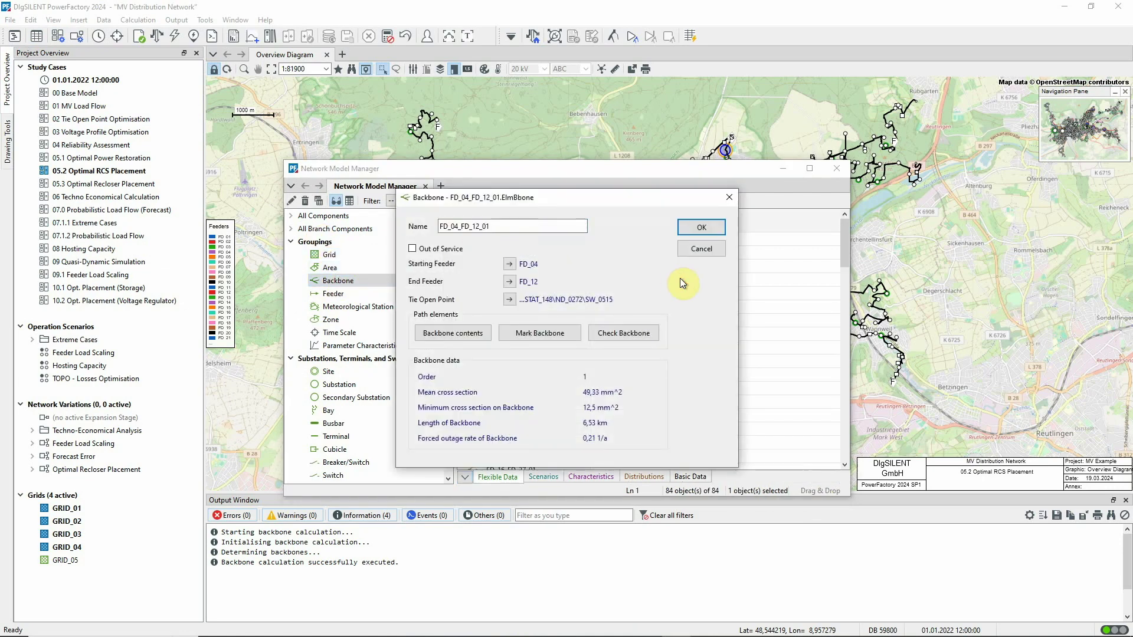
{"action": "left_click", "coordinate": [694, 248]}
{"action": "left_click", "coordinate": [836, 169]}
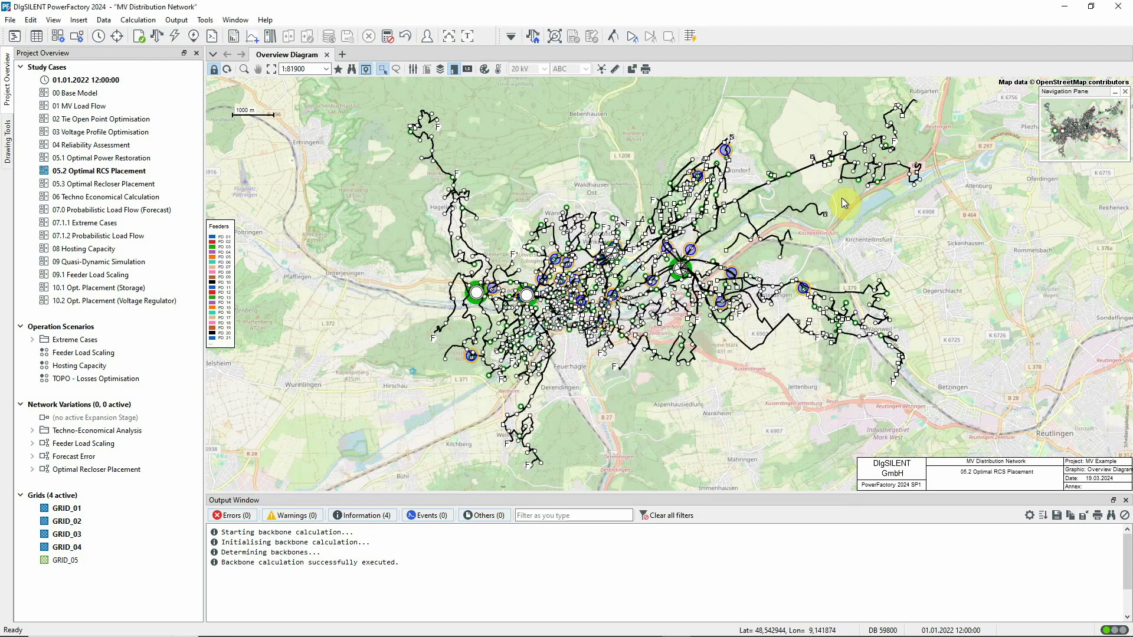
Run Optimal RCS Placement for all feeders, minimising ENS with 1 new RCS per backbone, treating backbones separately and saving results in variations
{"action": "left_click", "coordinate": [511, 37]}
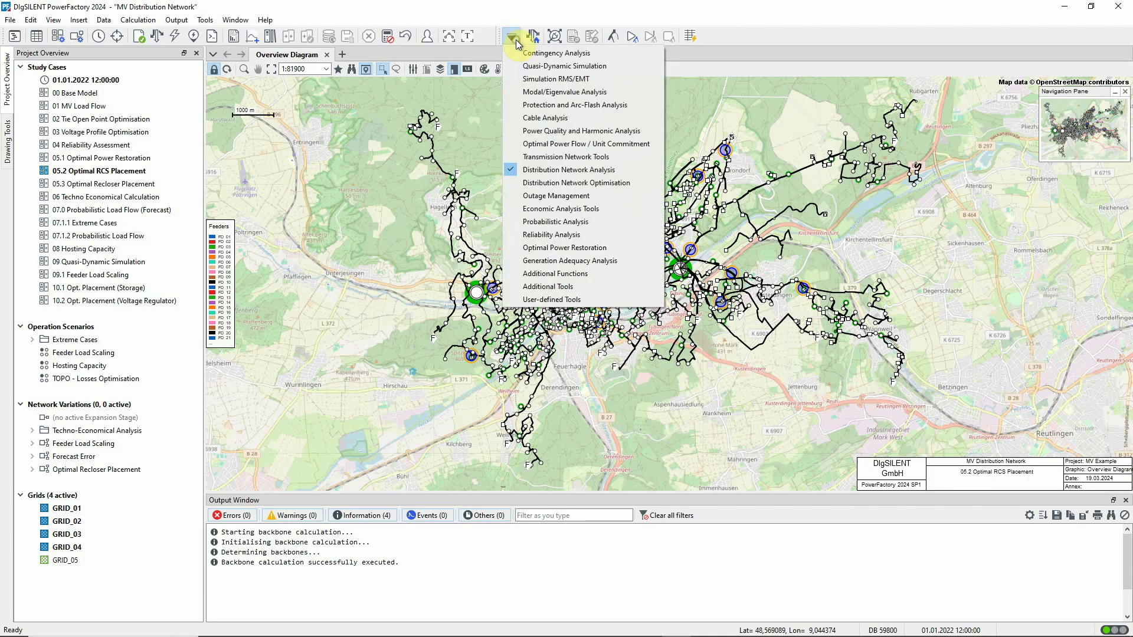
{"action": "left_click", "coordinate": [579, 249]}
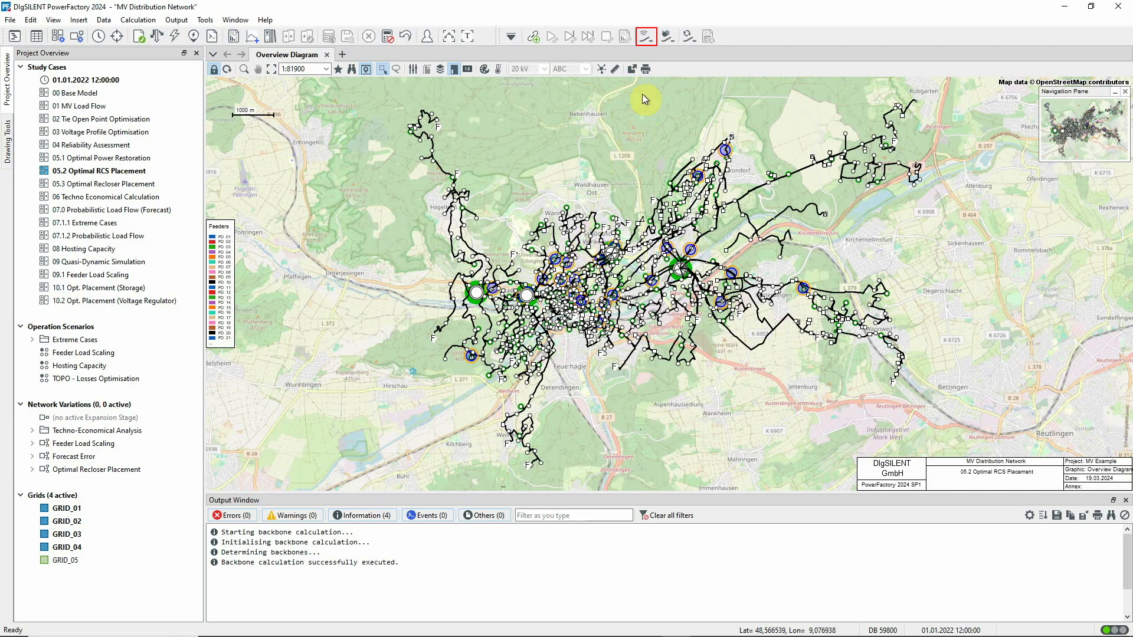
{"action": "left_click", "coordinate": [646, 36]}
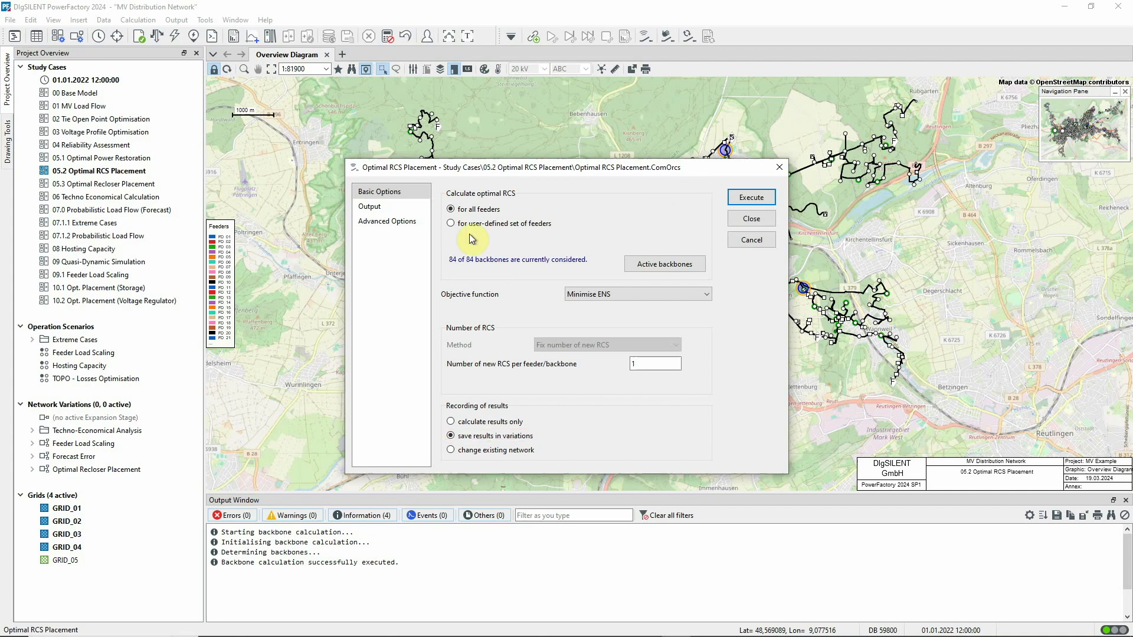
{"action": "left_click", "coordinate": [404, 222]}
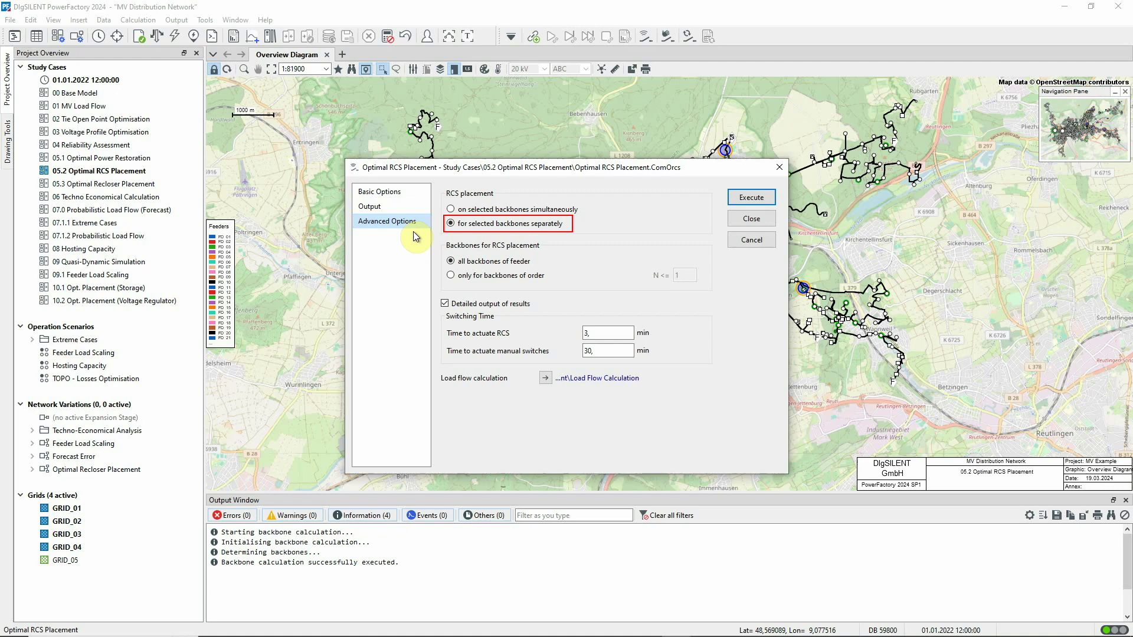
{"action": "left_click", "coordinate": [396, 191]}
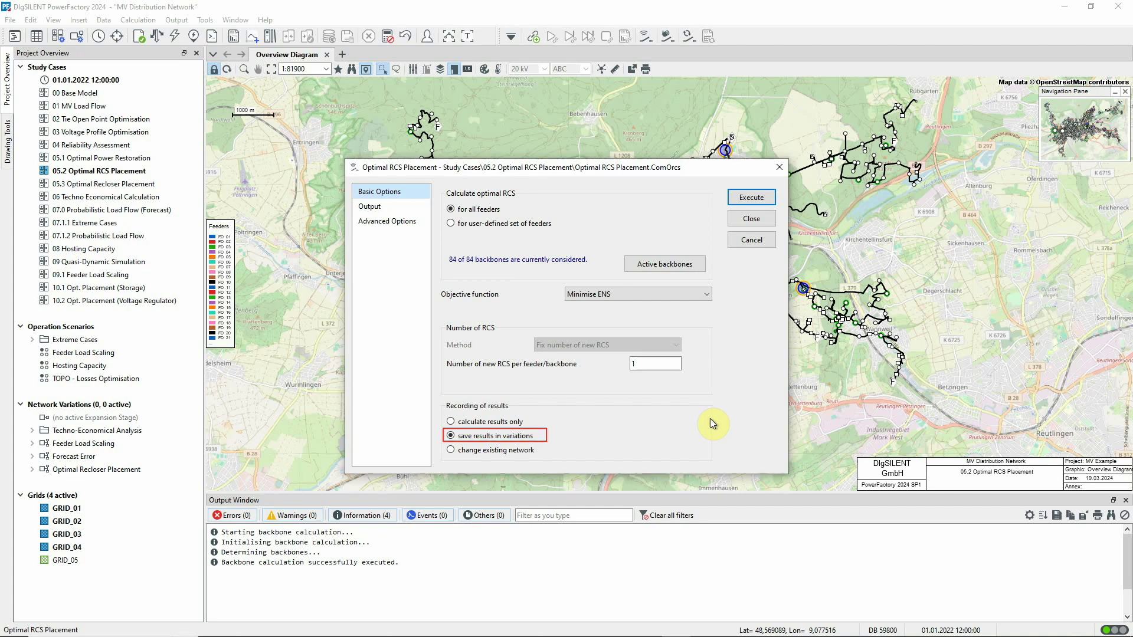
{"action": "left_click", "coordinate": [757, 199]}
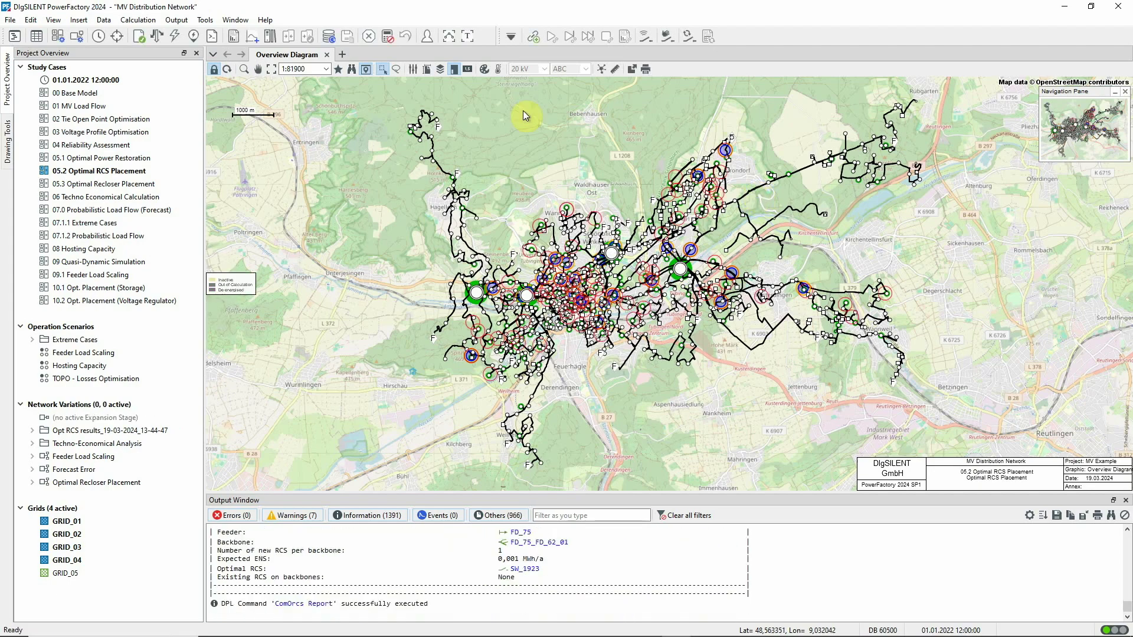
Examine the optimal RCS reported for each backbone in the enlarged output window and list the resulting network variations
{"action": "left_click", "coordinate": [468, 37]}
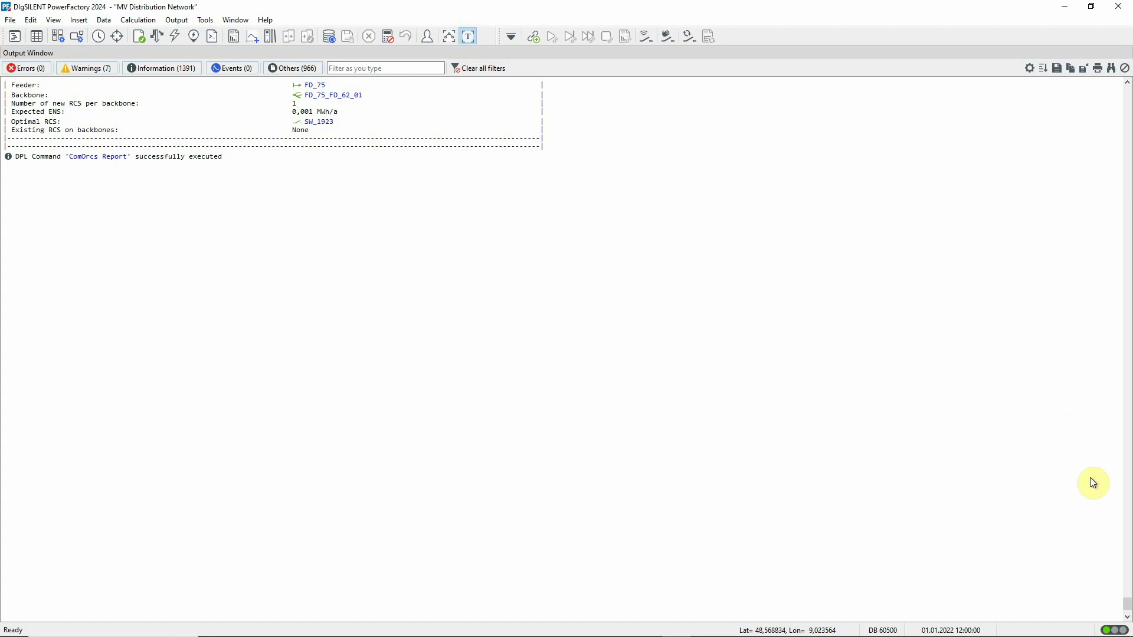
{"action": "scroll", "coordinate": [1127, 605], "scroll_direction": "up", "scroll_amount": 15}
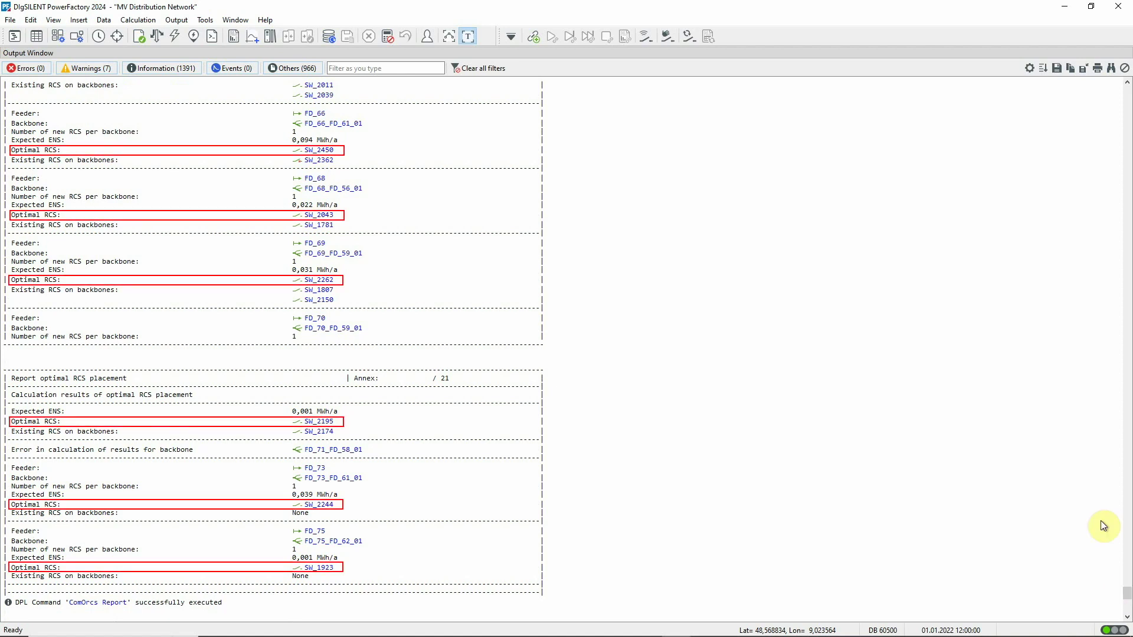
{"action": "left_click", "coordinate": [469, 38]}
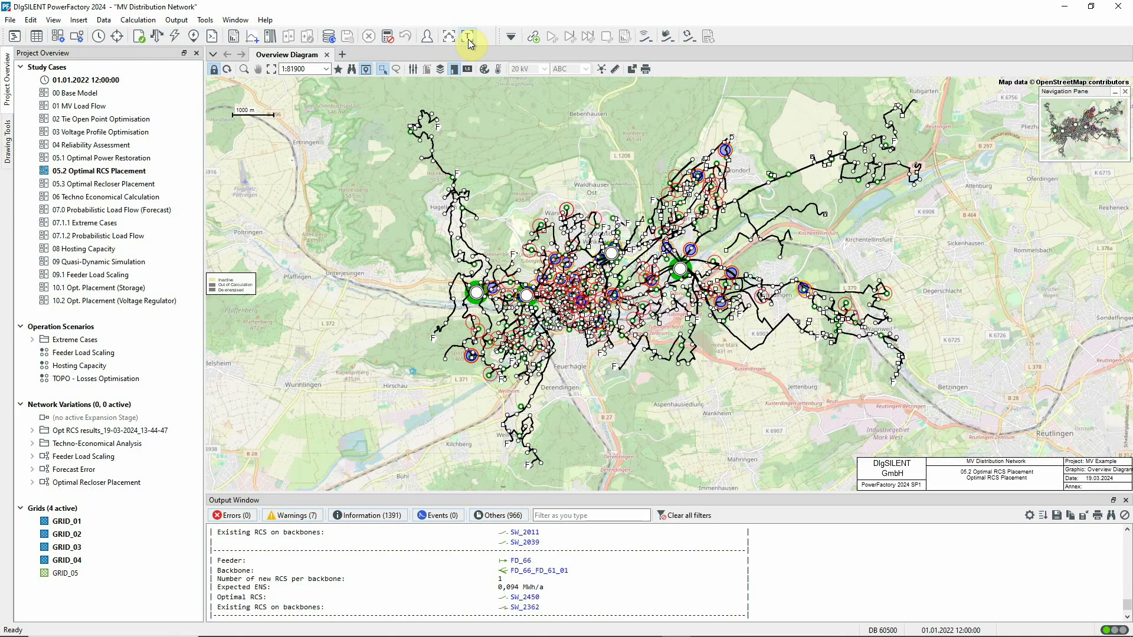
{"action": "left_click", "coordinate": [30, 429]}
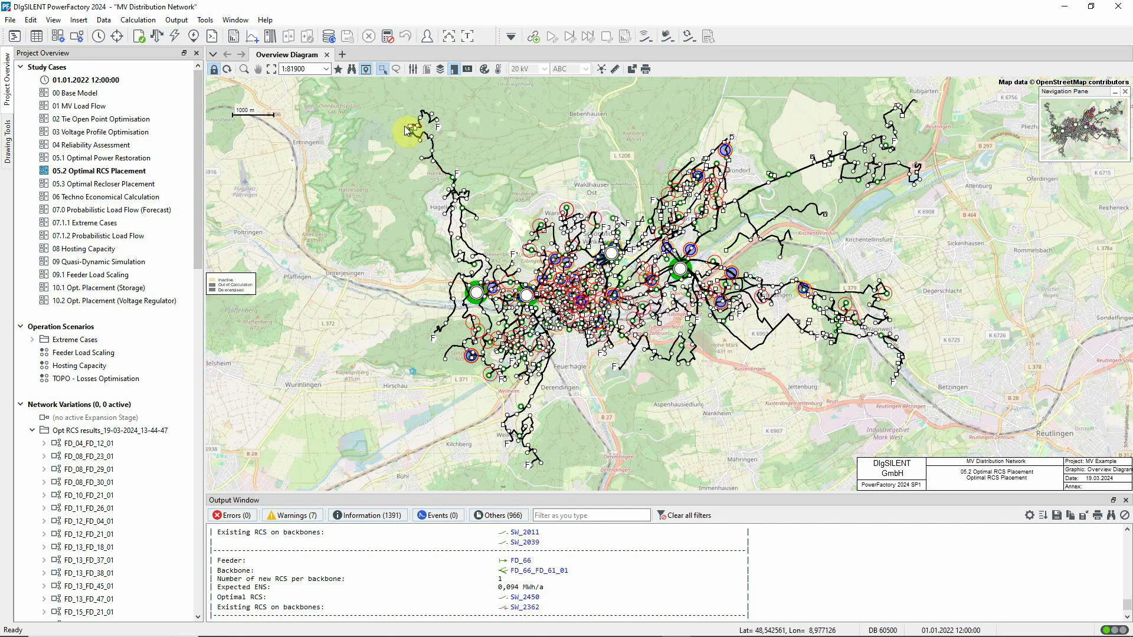
Run a Reliability Assessment of the whole system for the base network, using connectivity analysis over the complete year
{"action": "left_click", "coordinate": [510, 37]}
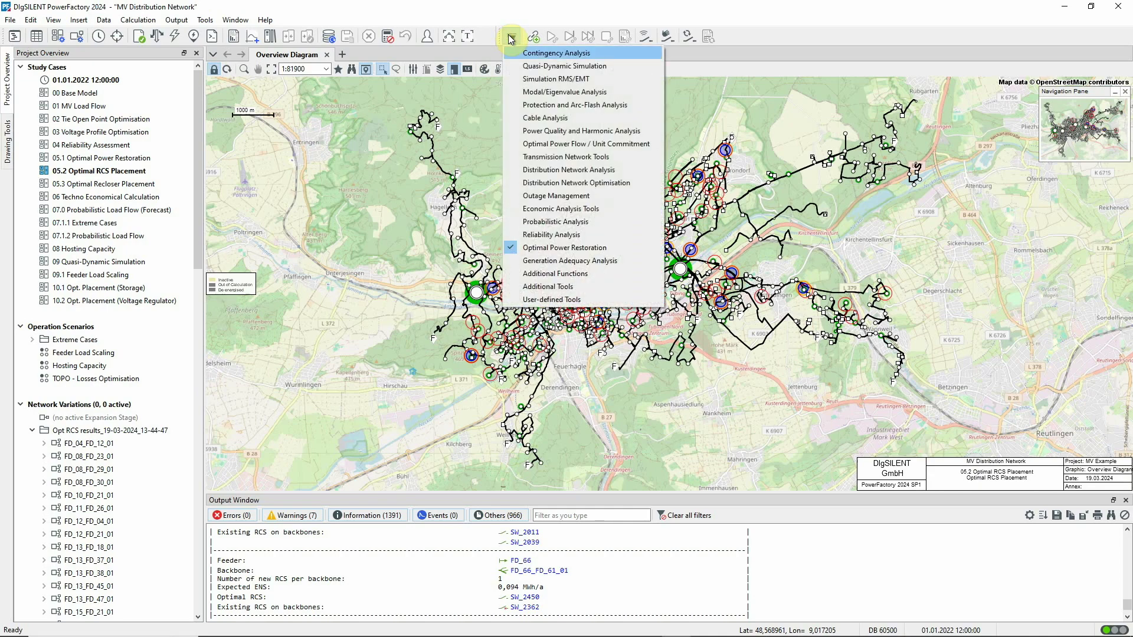
{"action": "left_click", "coordinate": [538, 236]}
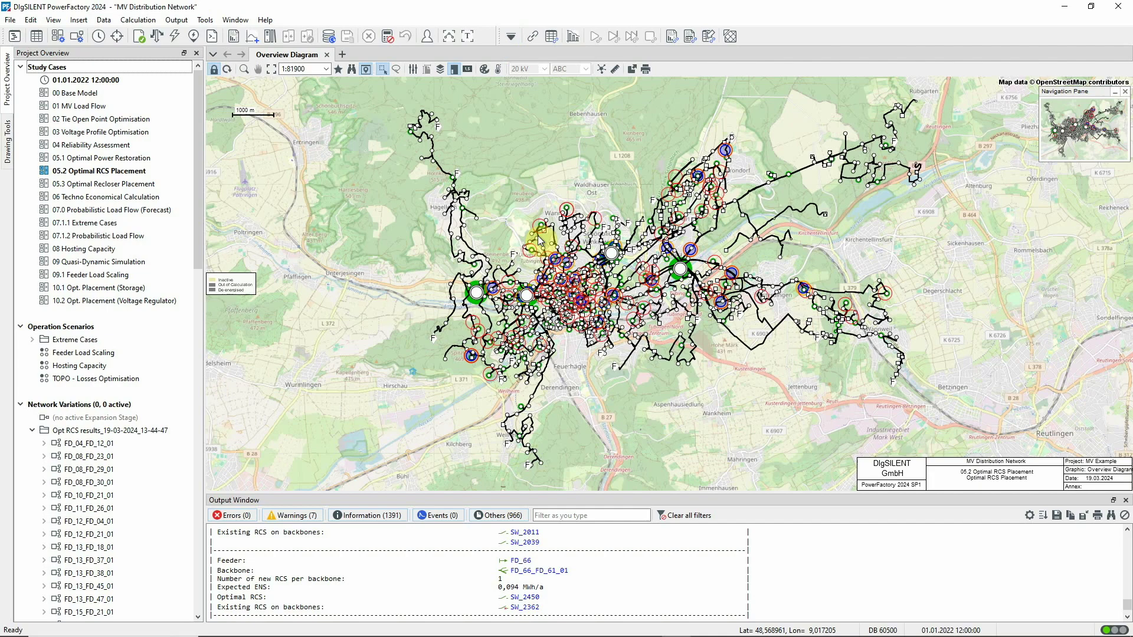
{"action": "left_click", "coordinate": [534, 37]}
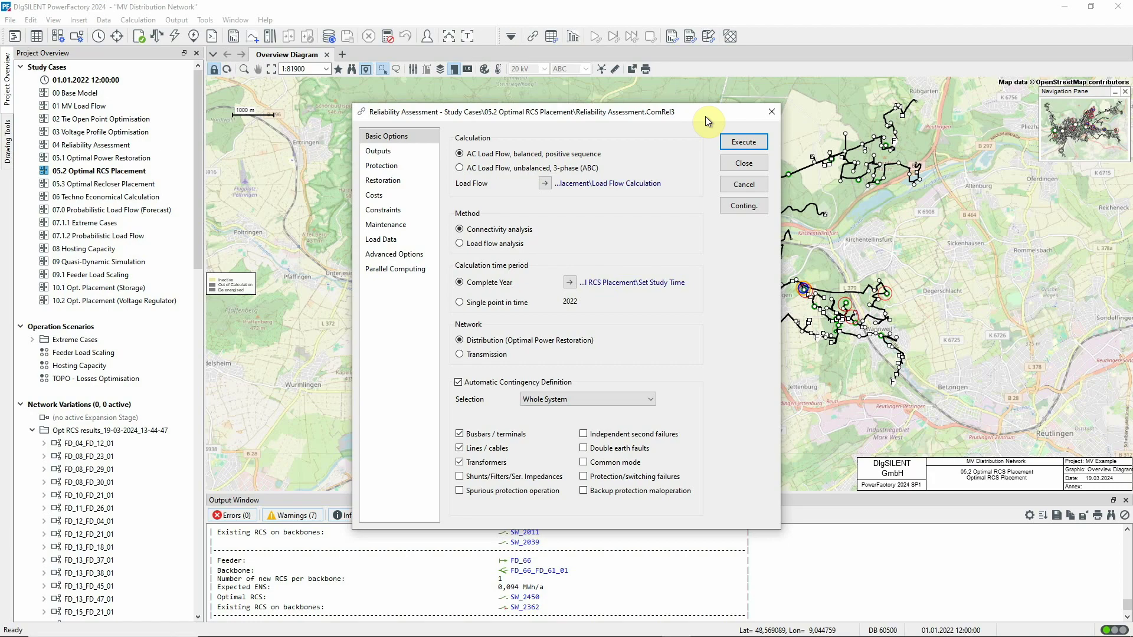
{"action": "left_click", "coordinate": [748, 140]}
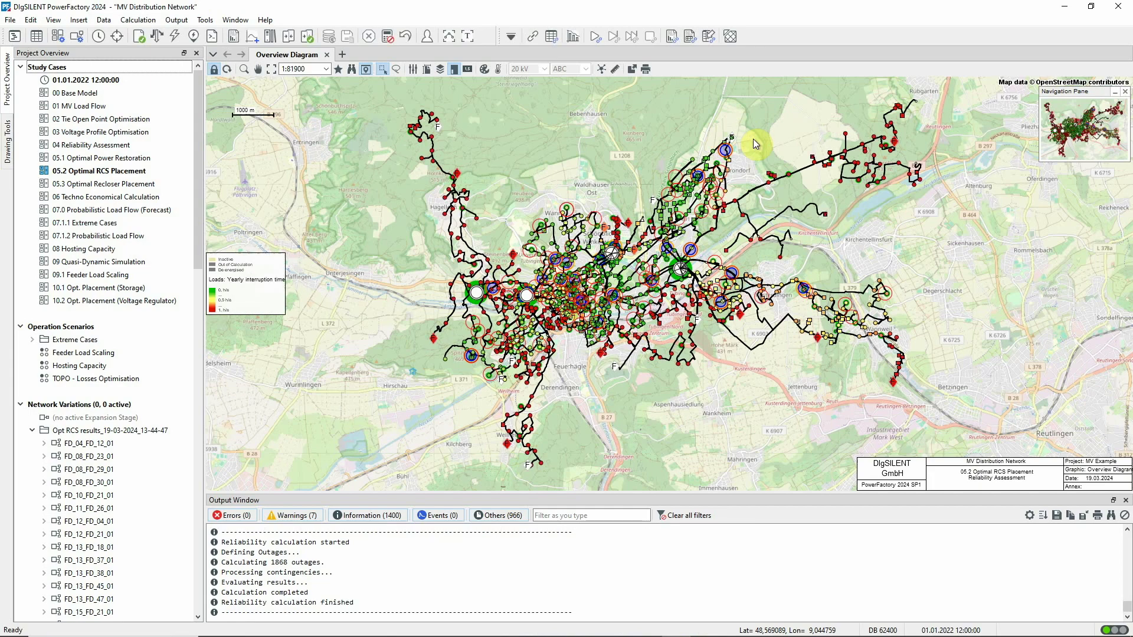
Generate the System Summary reliability report and examine the ENS of the summary grid, leaving the report minimised
{"action": "left_click", "coordinate": [670, 37]}
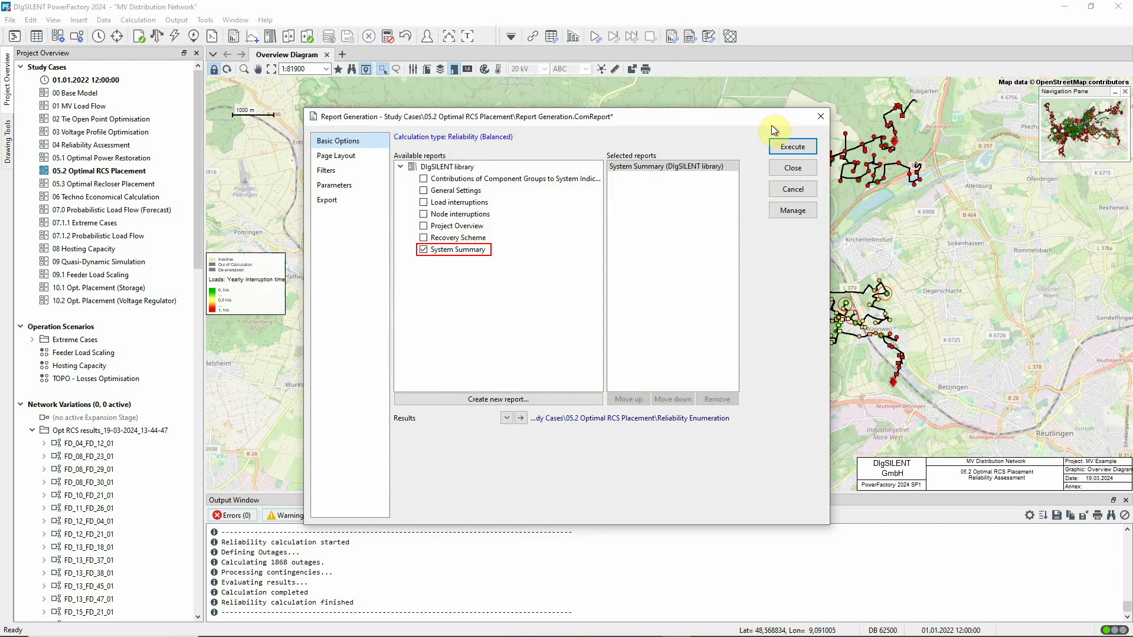
{"action": "left_click", "coordinate": [791, 145]}
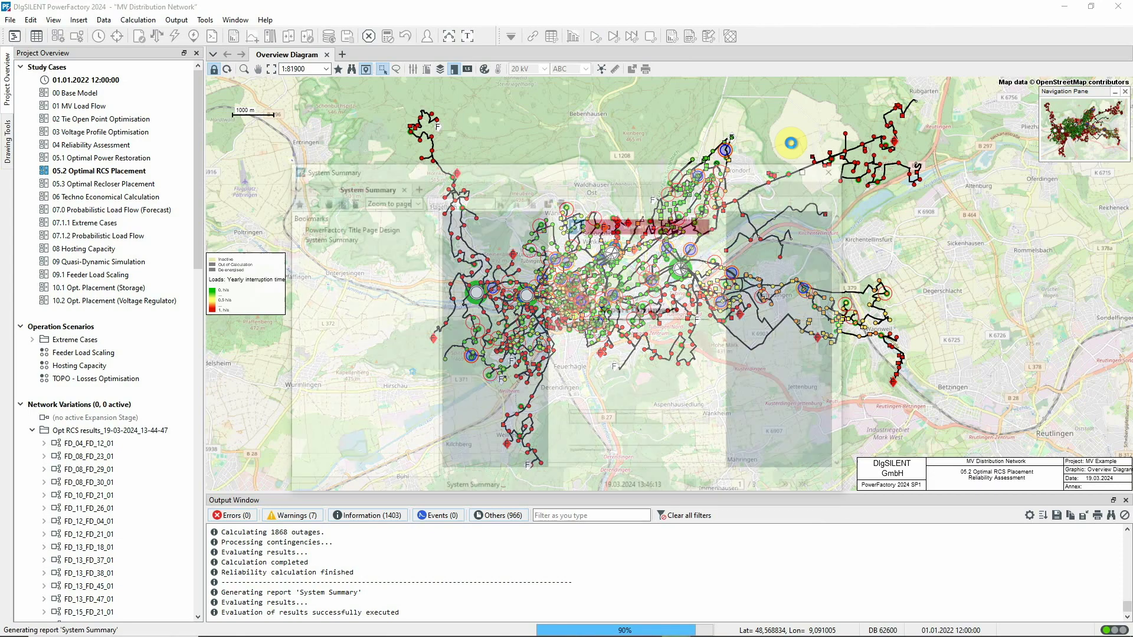
{"action": "left_click_drag", "start_coordinate": [844, 302], "coordinate": [844, 466]}
{"action": "left_click", "coordinate": [724, 239]}
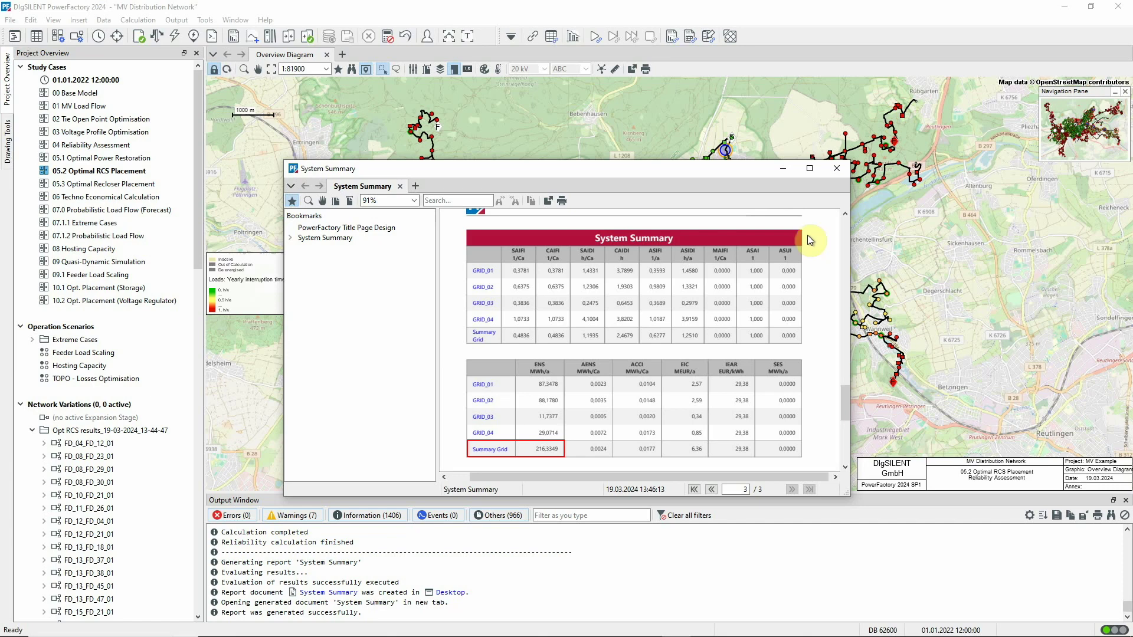
{"action": "left_click", "coordinate": [783, 169]}
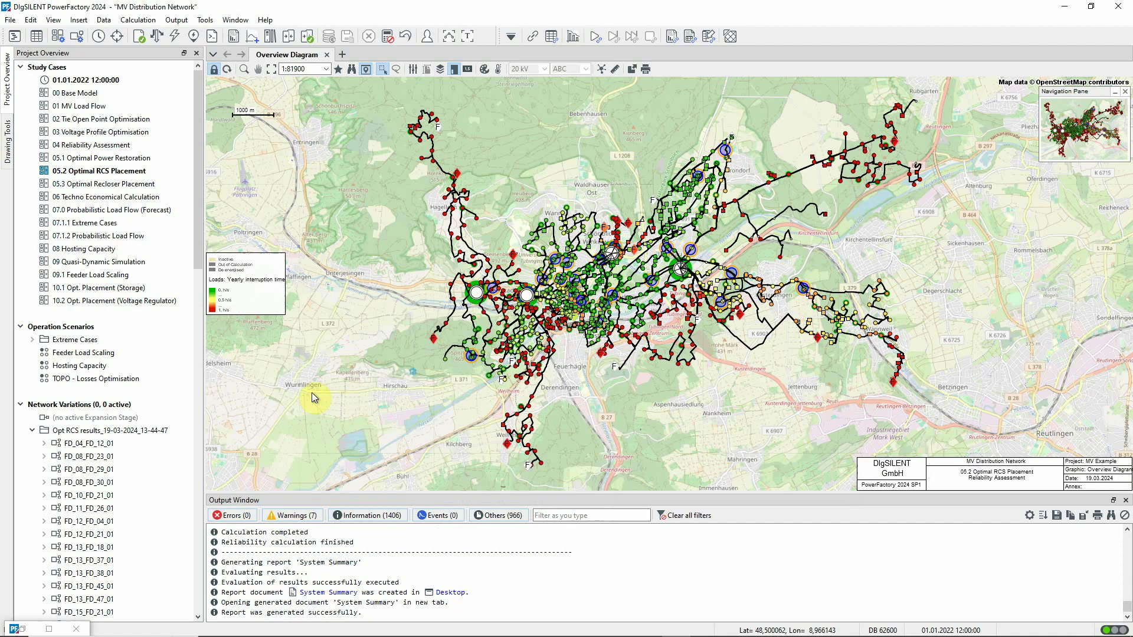
Activate the network variation FD_10_FD_21_01 and rerun the Reliability Assessment with it
{"action": "right_click", "coordinate": [112, 497]}
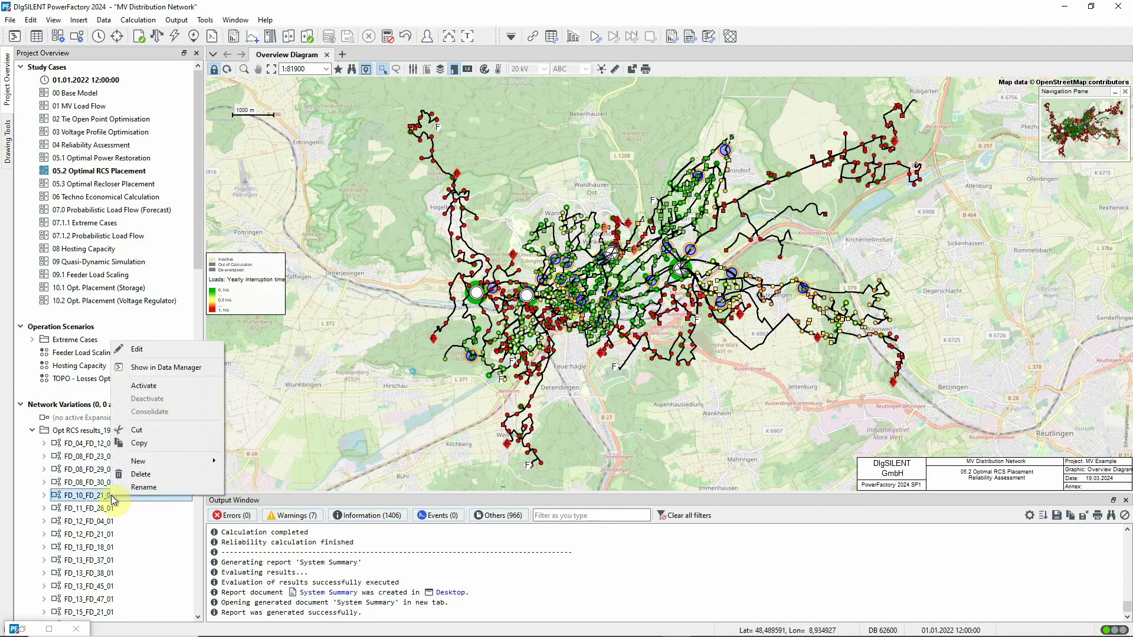
{"action": "left_click", "coordinate": [143, 386]}
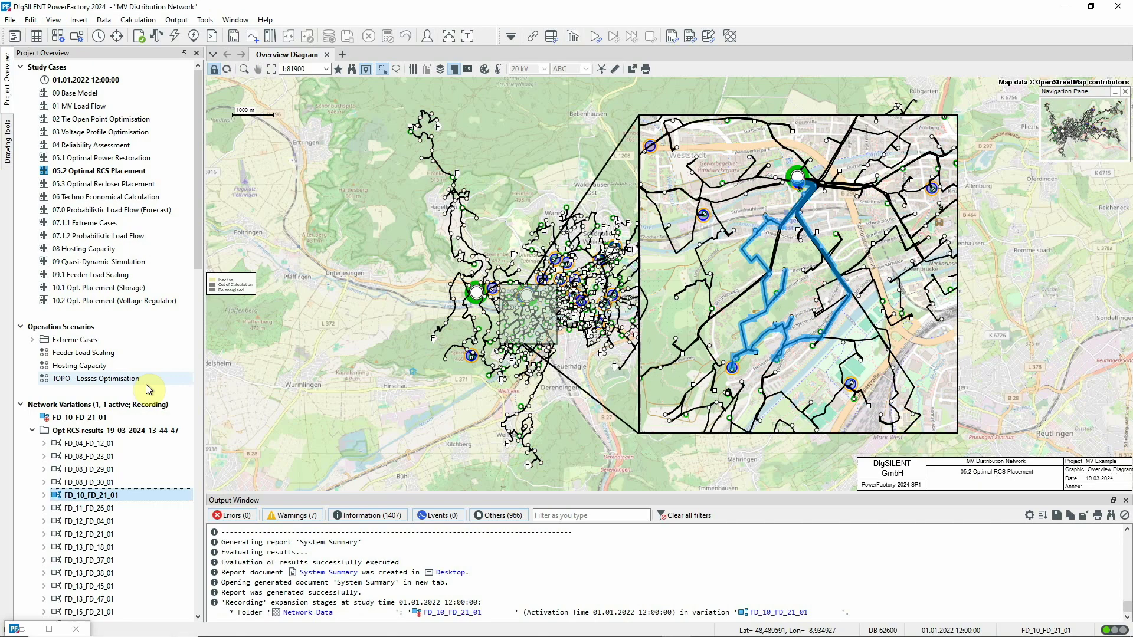
{"action": "left_click", "coordinate": [534, 42]}
{"action": "left_click", "coordinate": [731, 141]}
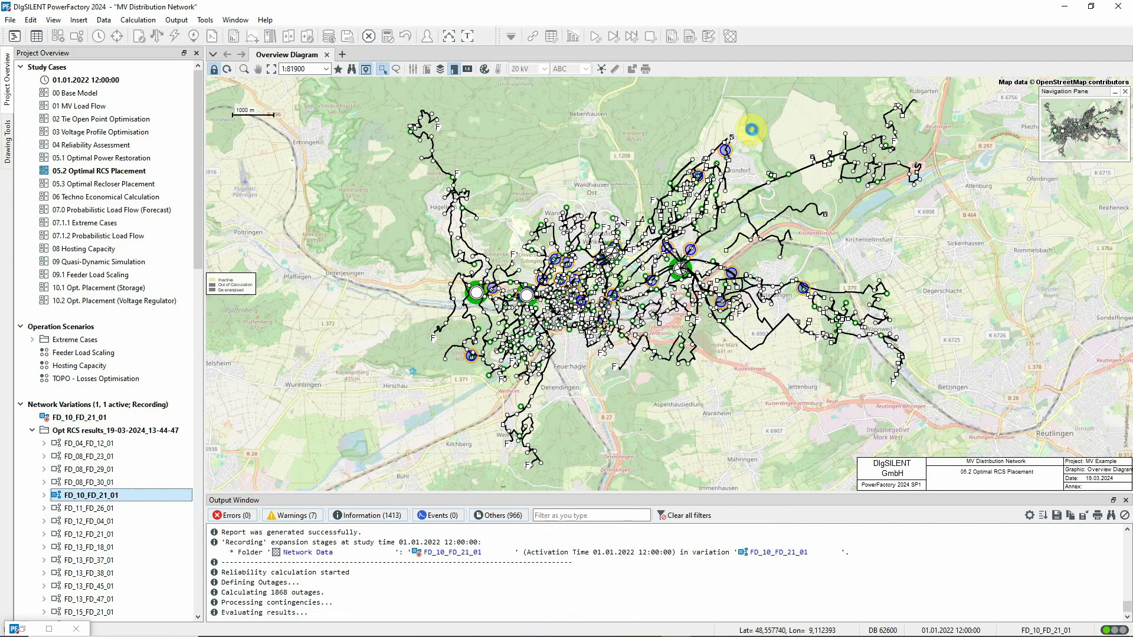
Generate a second System Summary report for the active variation and examine its reliability index and ENS tables
{"action": "left_click", "coordinate": [672, 36]}
{"action": "left_click", "coordinate": [801, 149]}
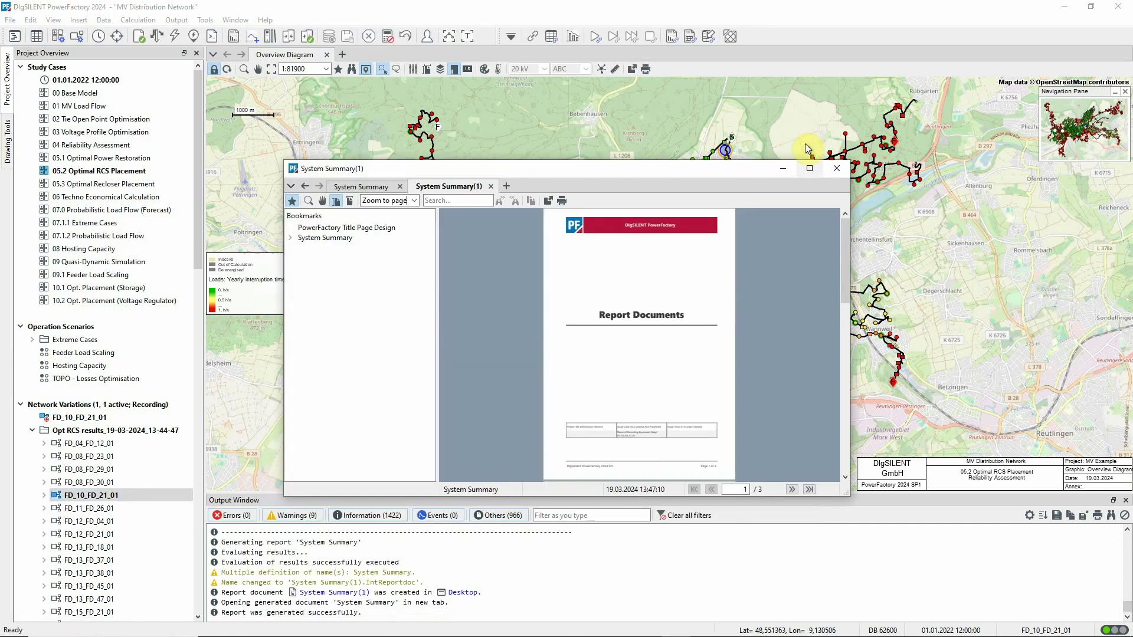
{"action": "left_click_drag", "start_coordinate": [843, 233], "coordinate": [842, 392]}
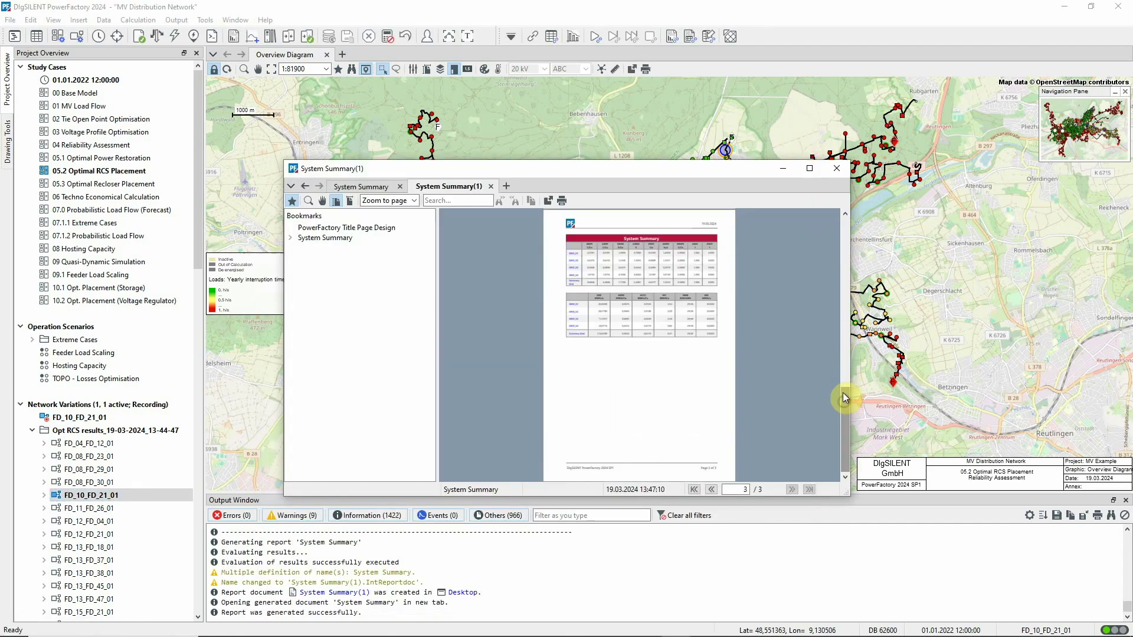
{"action": "scroll", "coordinate": [756, 264], "scroll_direction": "up", "scroll_amount": 3}
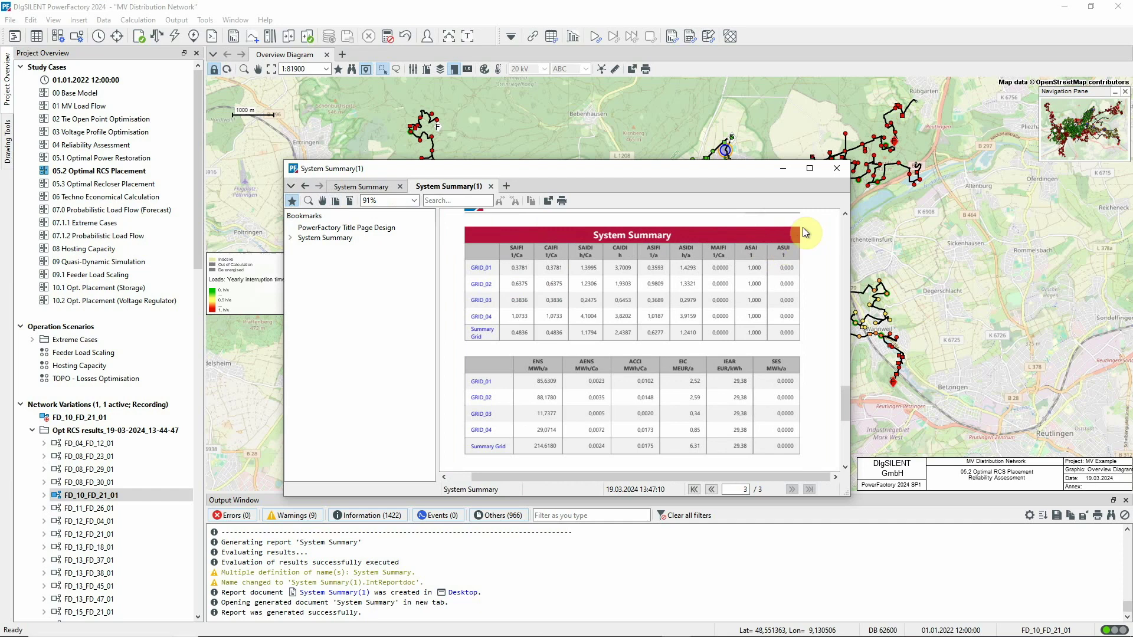